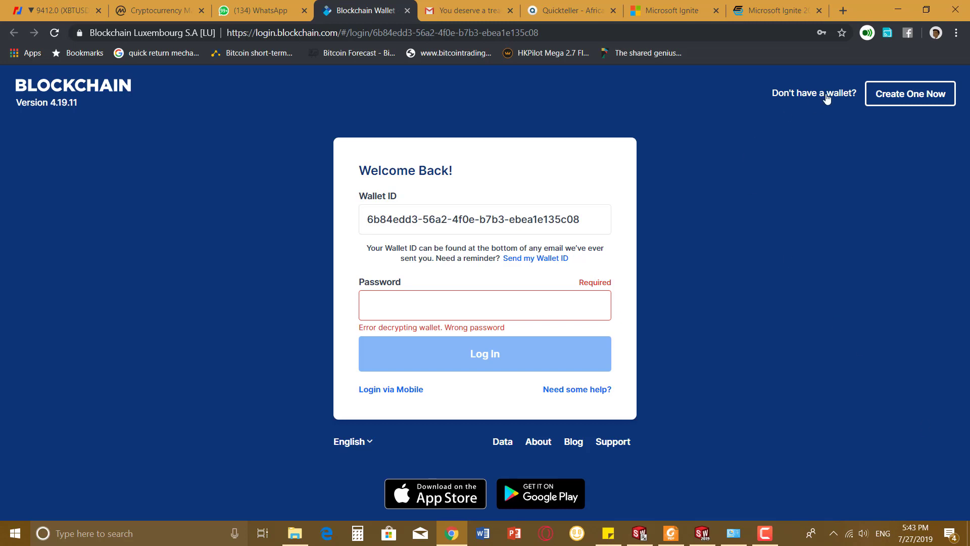
- Sign up with an email address and matching password, accept the Terms, and create the wallet
left_click(905, 100)
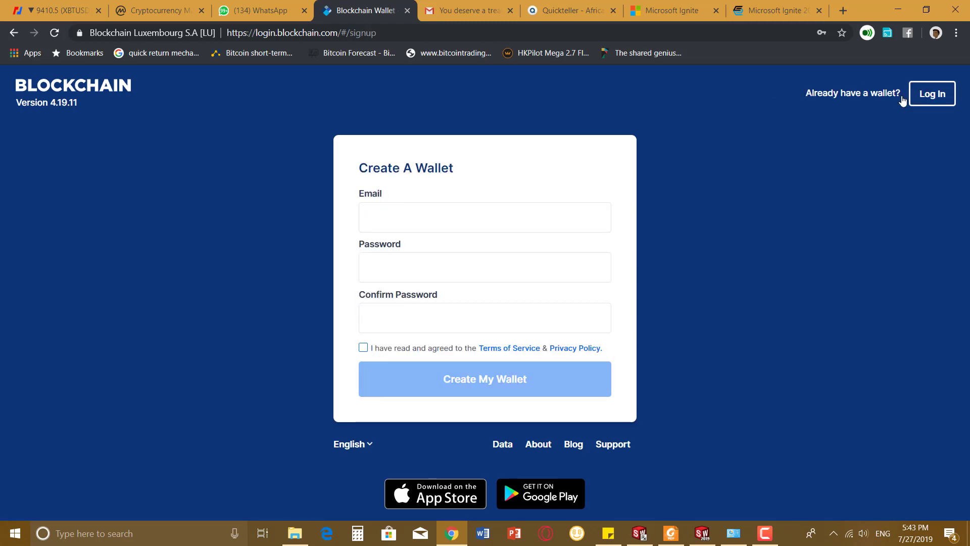
type("kuns")
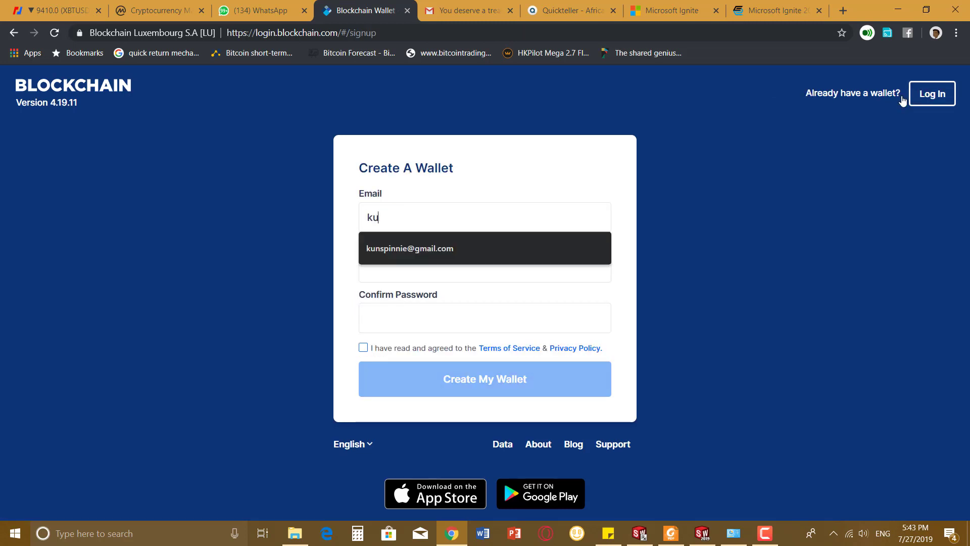
key("BackSpace")
key("BackSpace")
key("BackSpace")
key("BackSpace")
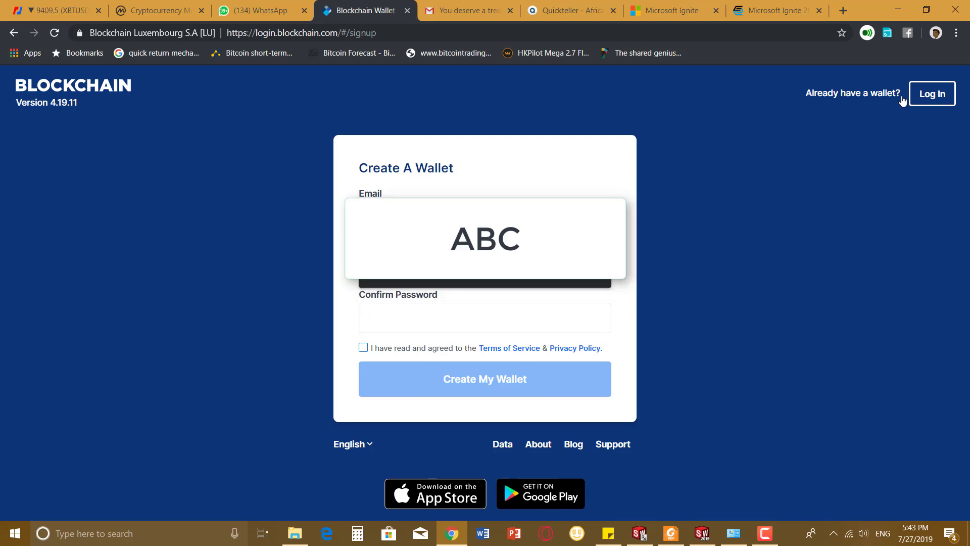
type("a")
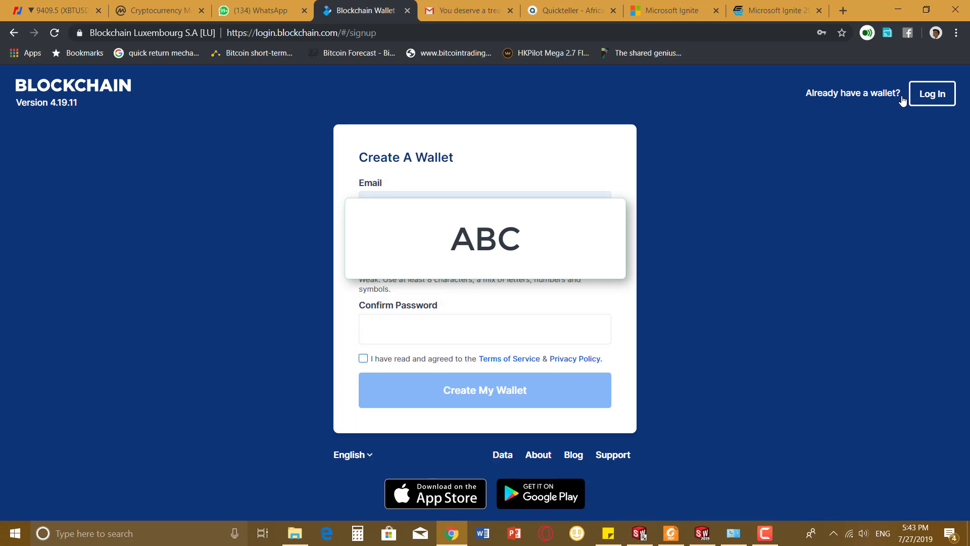
type("1")
key("BackSpace")
type("1!")
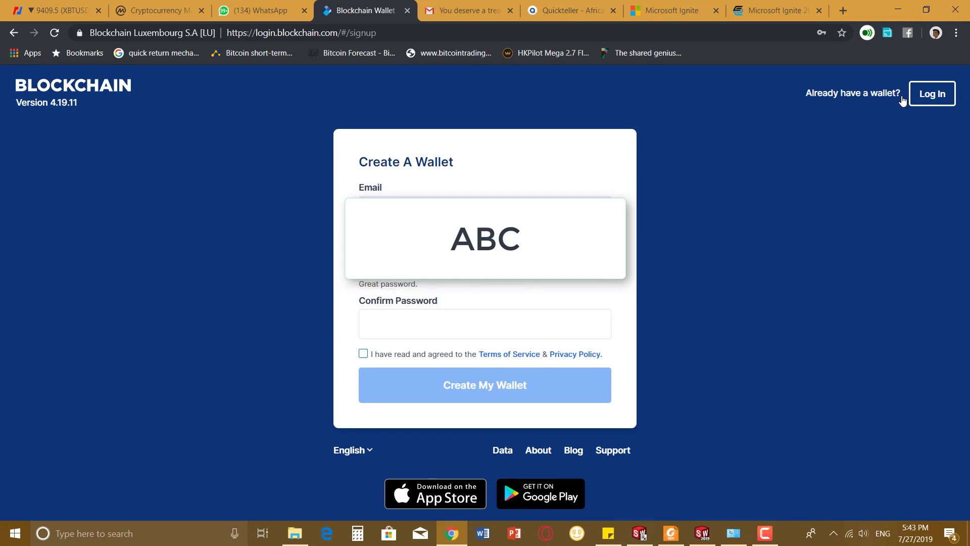
type("••••••••••••")
key("ctrl+a")
key("BackSpace")
type("•••••••••••••••••")
left_click(371, 356)
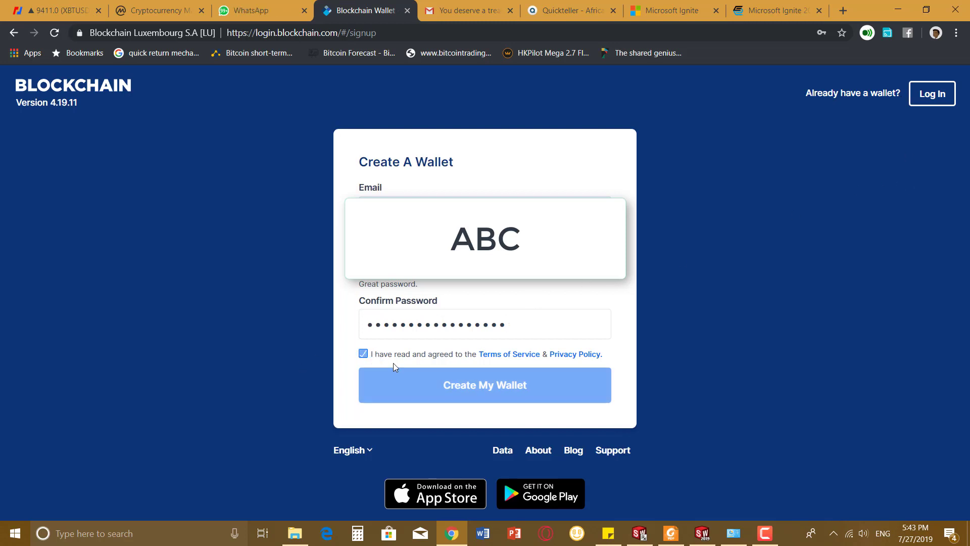
left_click(411, 385)
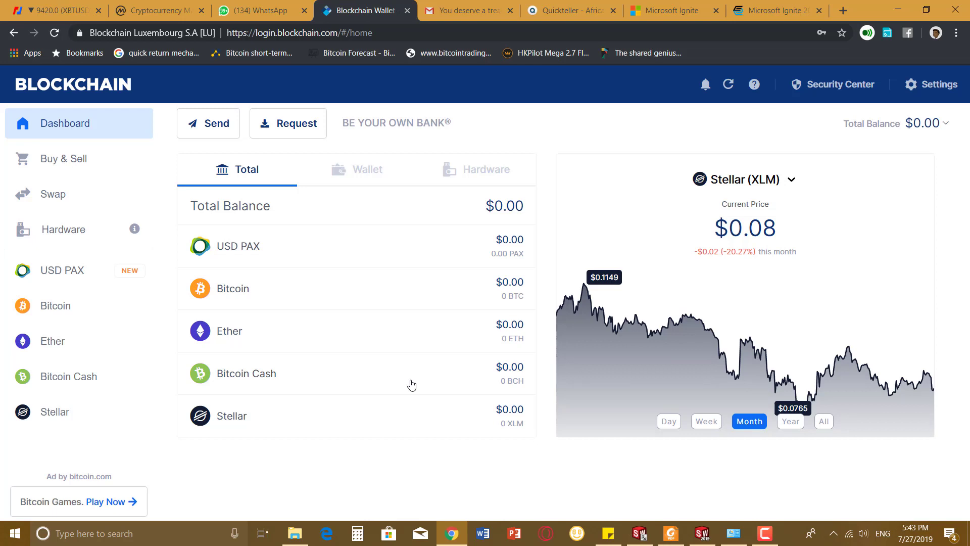
- Wait for wallet creation to finish and the $0.00 dashboard to load
mouse_move(558, 317)
- Open the Security Center and dismiss the USD Pax announcement pop-up
left_click(821, 90)
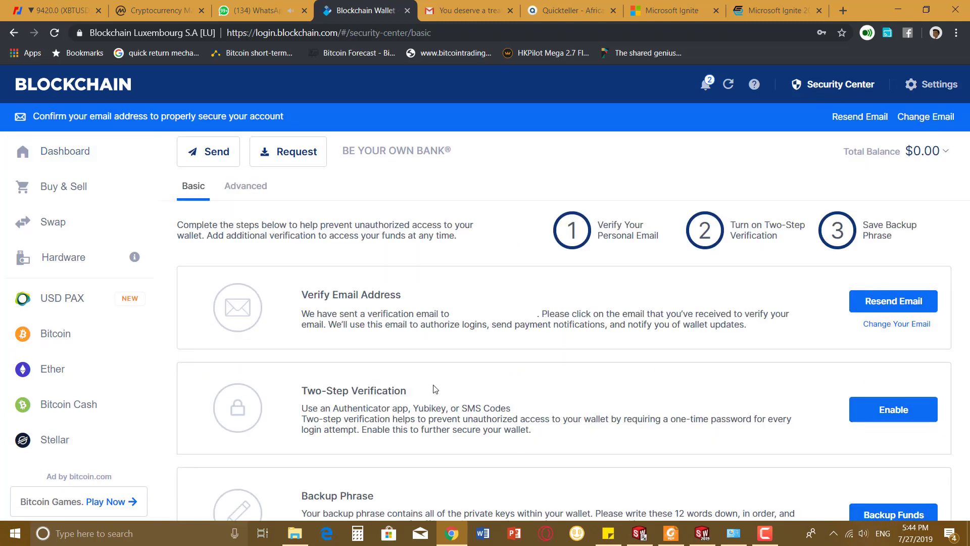
scroll(414, 431, "down", 1)
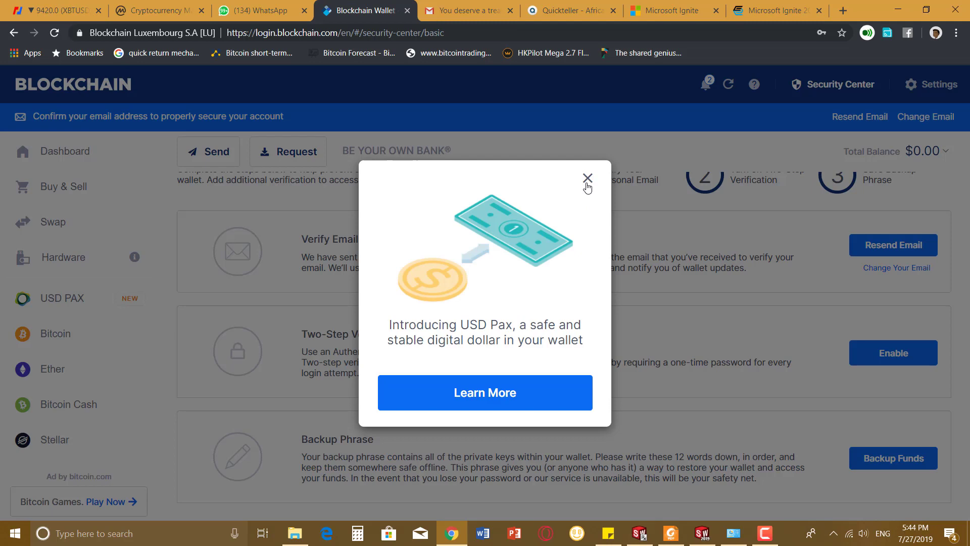
left_click(587, 180)
scroll(507, 267, "up", 1)
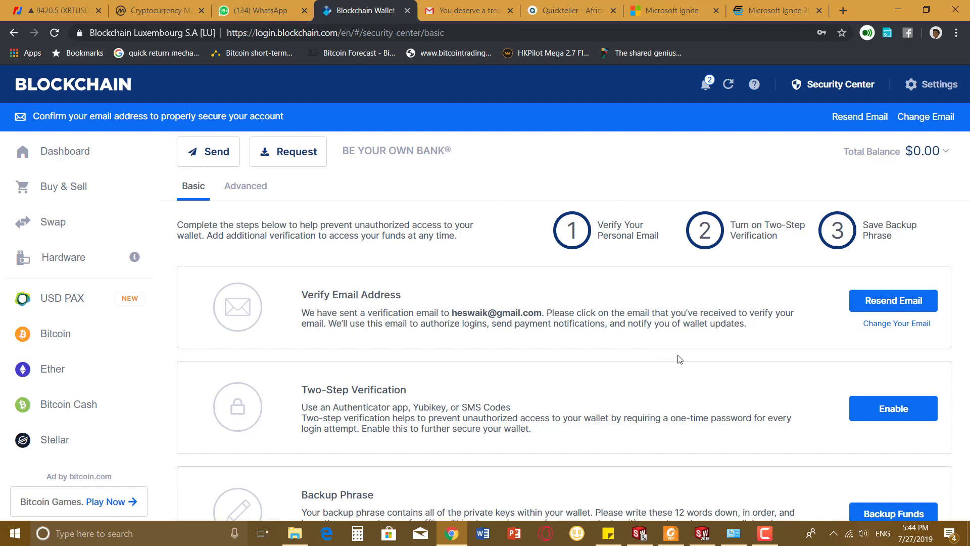
scroll(677, 379, "down", 1)
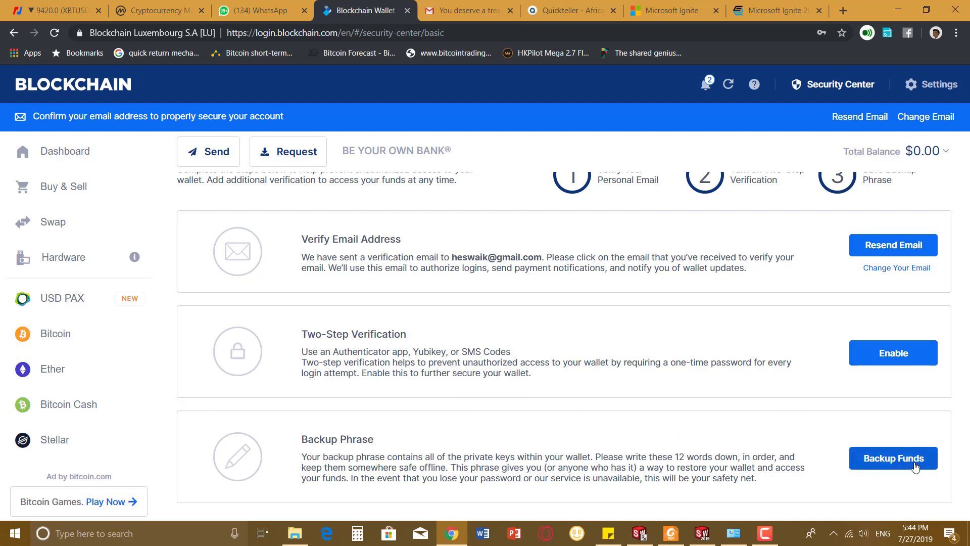
- Start the backup phrase, view the printable sheet and first four recovery words, then cancel
left_click(885, 469)
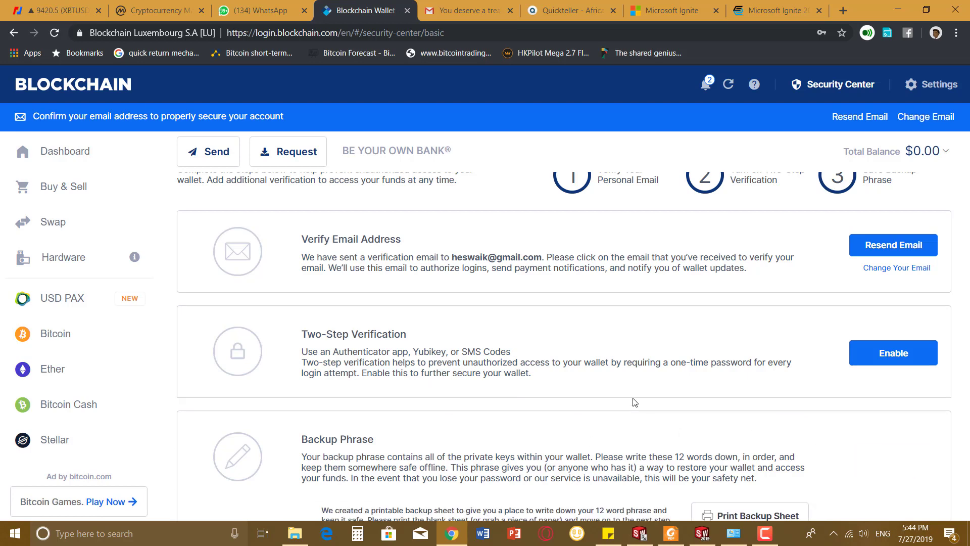
scroll(547, 439, "down", 3)
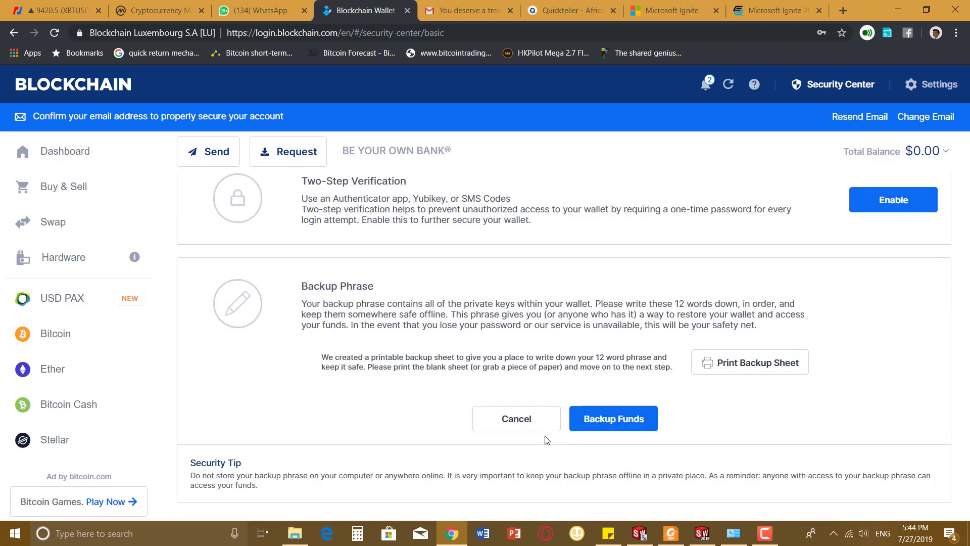
left_click(740, 364)
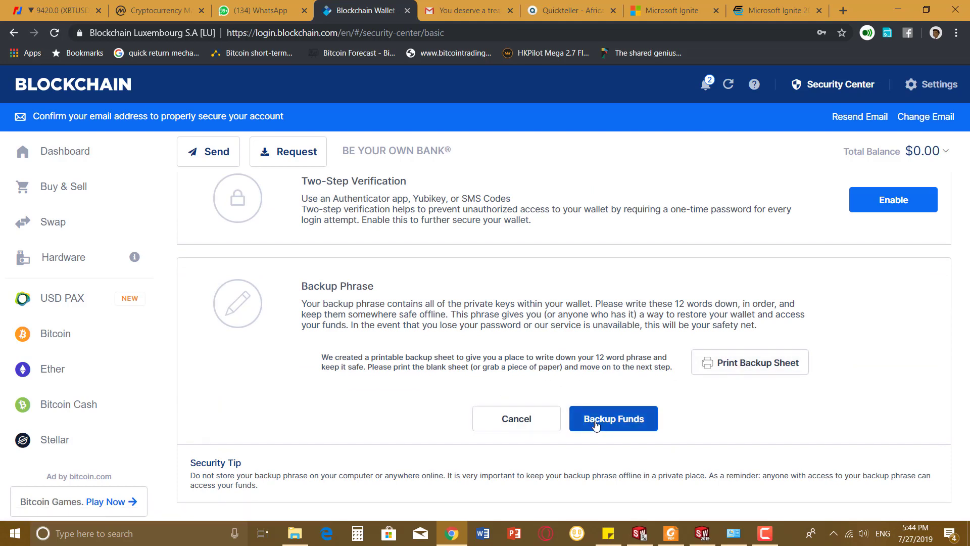
left_click(596, 424)
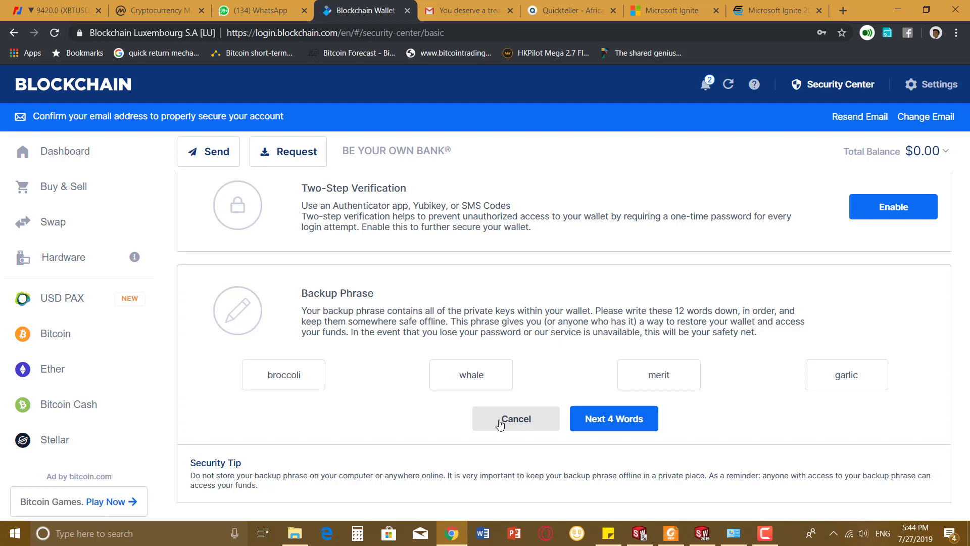
left_click(501, 424)
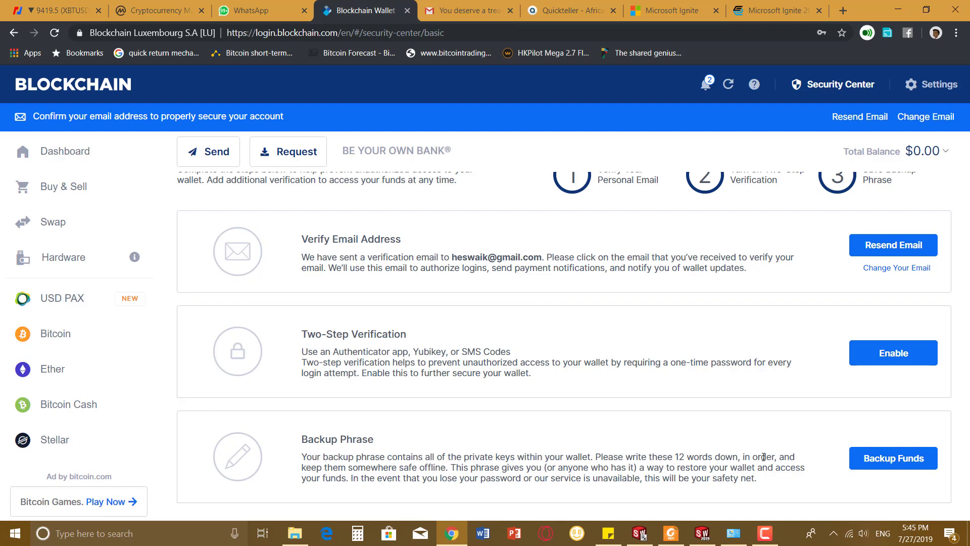
left_click(893, 354)
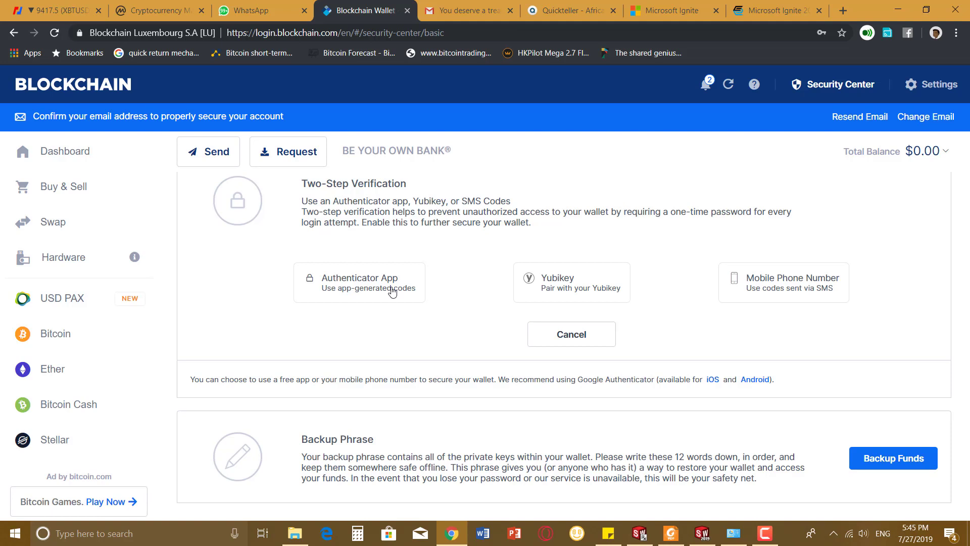
left_click(392, 291)
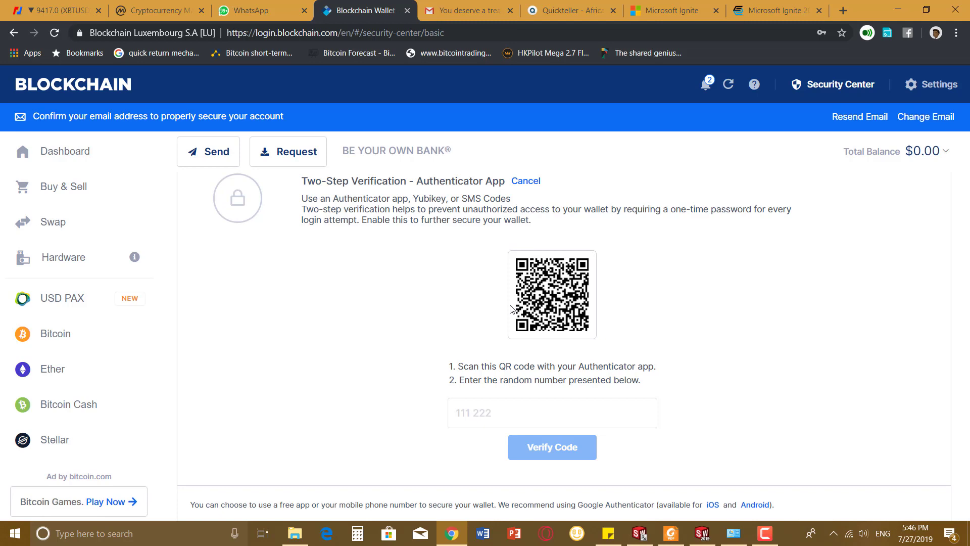
- Back out of two-step verification and review the Security Center with the email now verified
left_click(521, 186)
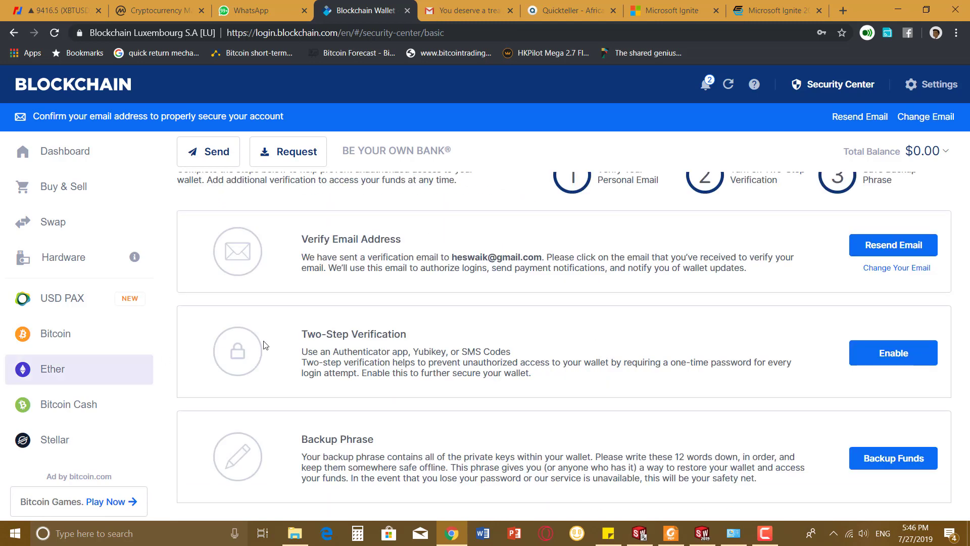
scroll(317, 353, "up", 1)
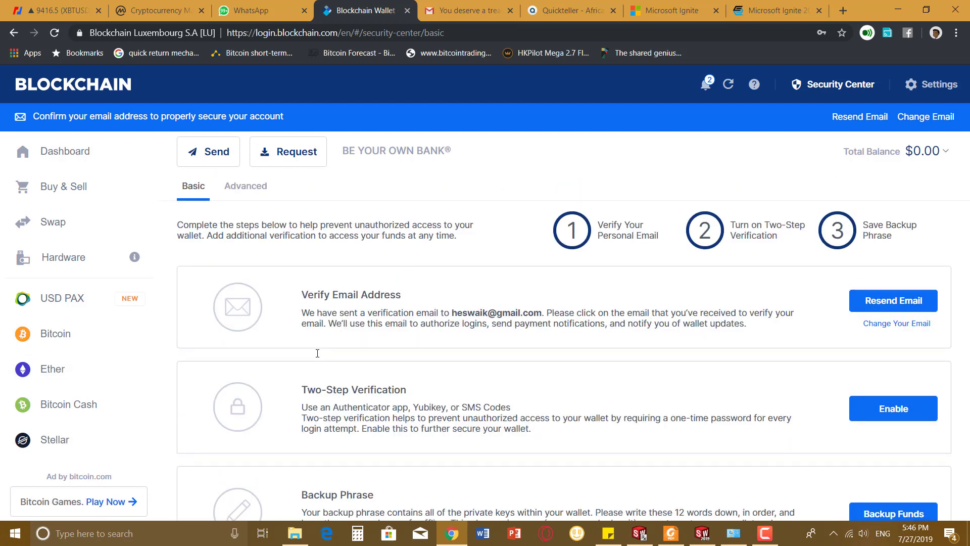
scroll(318, 352, "down", 1)
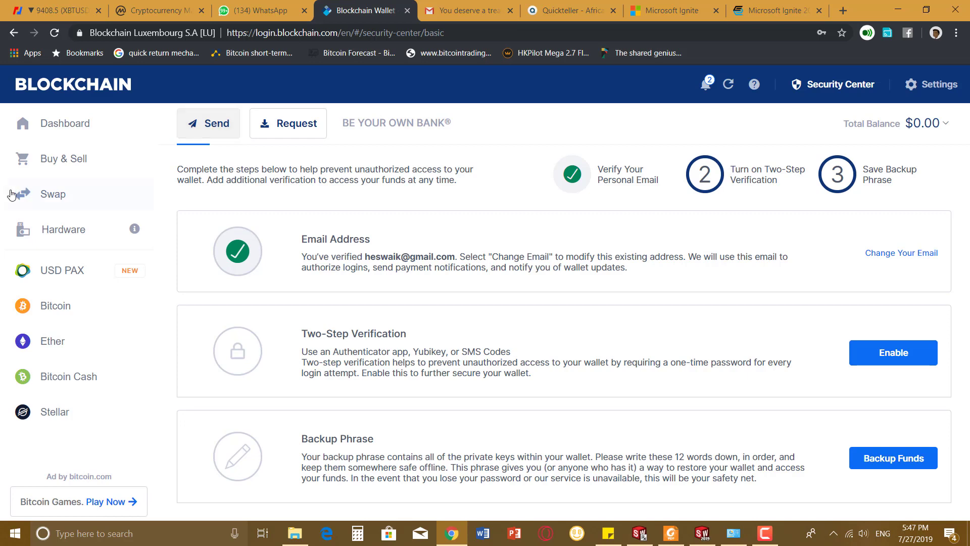
- Browse the Swap page and the USD PAX, Bitcoin, Ether, Bitcoin Cash and Stellar wallets
left_click(53, 195)
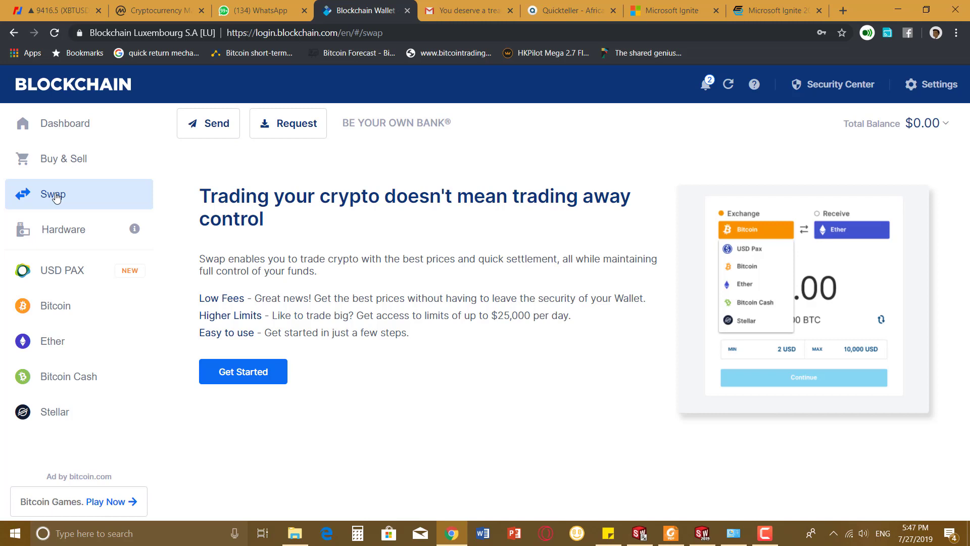
left_click(65, 273)
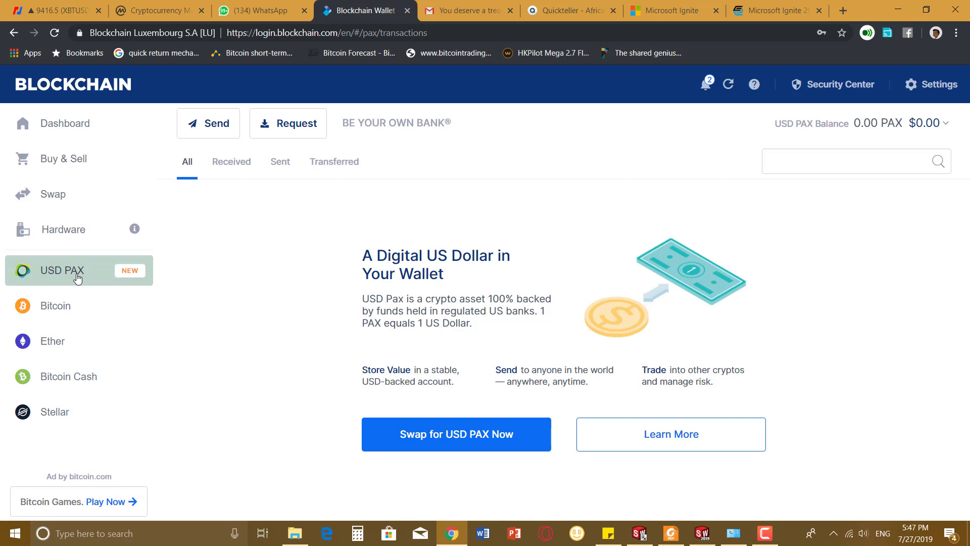
left_click(51, 314)
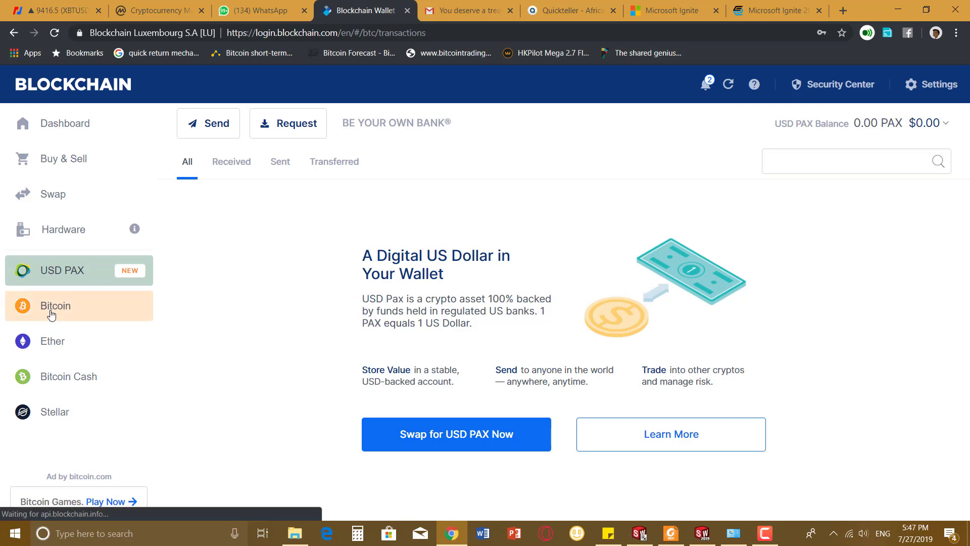
left_click(59, 350)
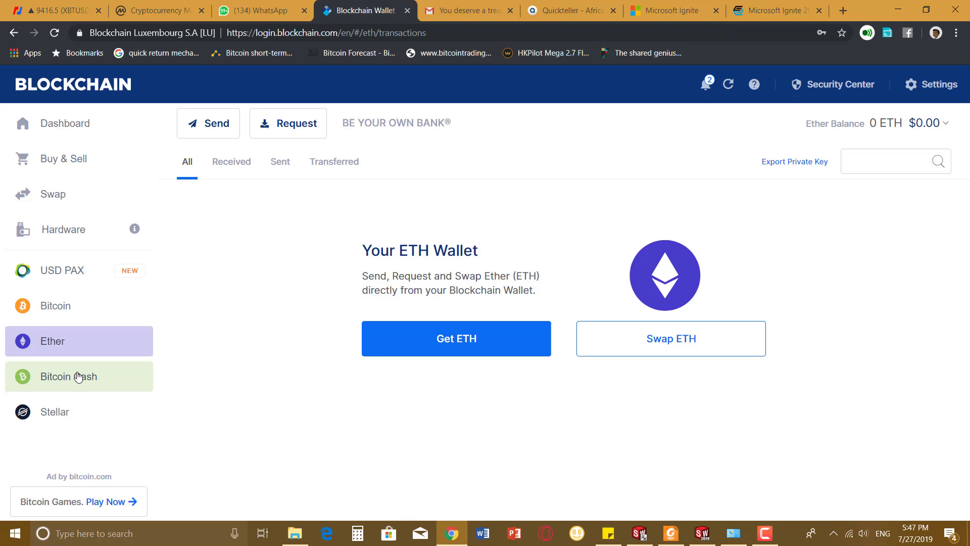
left_click(79, 376)
left_click(64, 418)
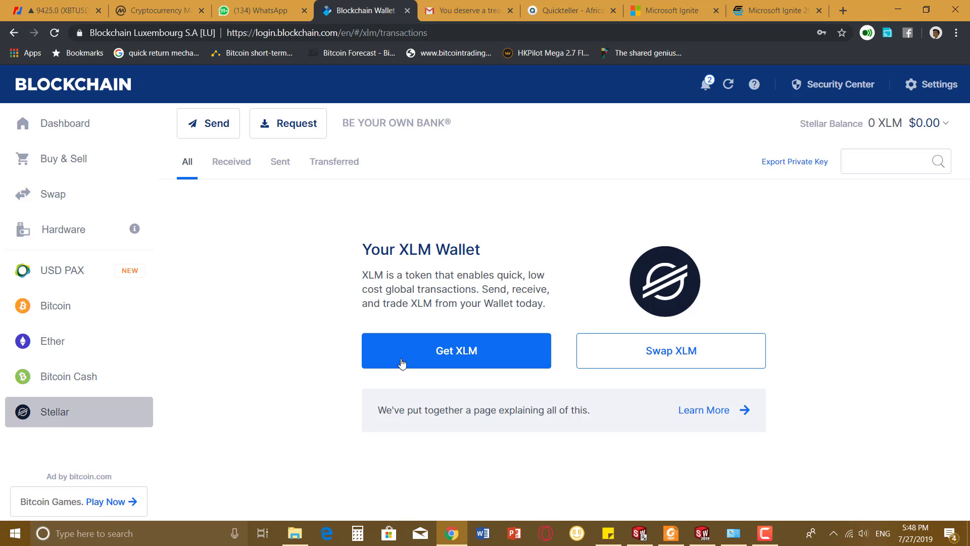
- View and close the Stellar receive address, then start a Stellar send
left_click(445, 349)
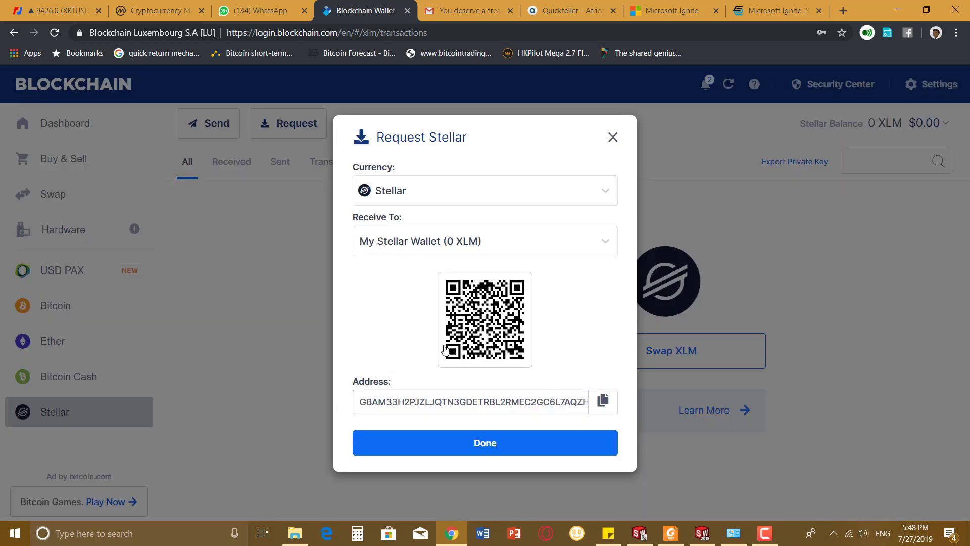
left_click(613, 138)
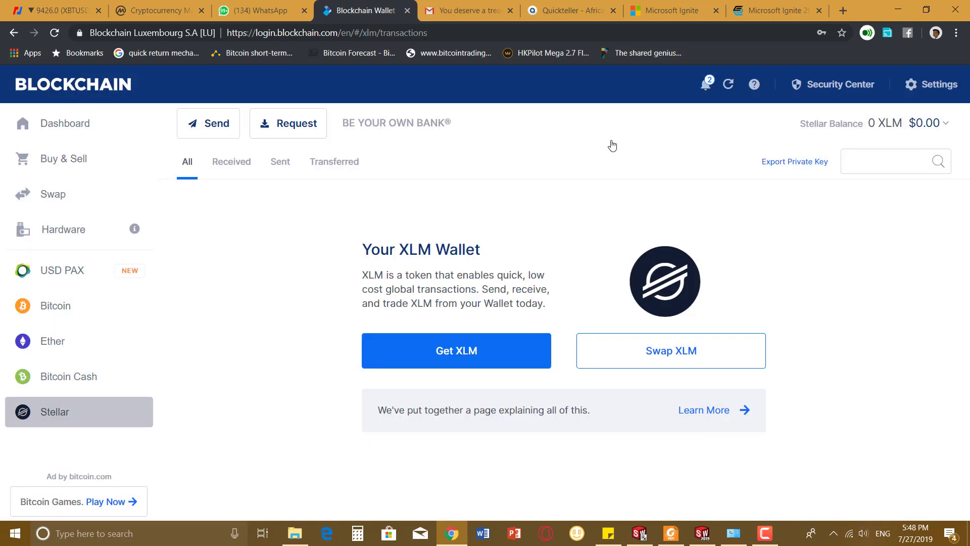
left_click(225, 122)
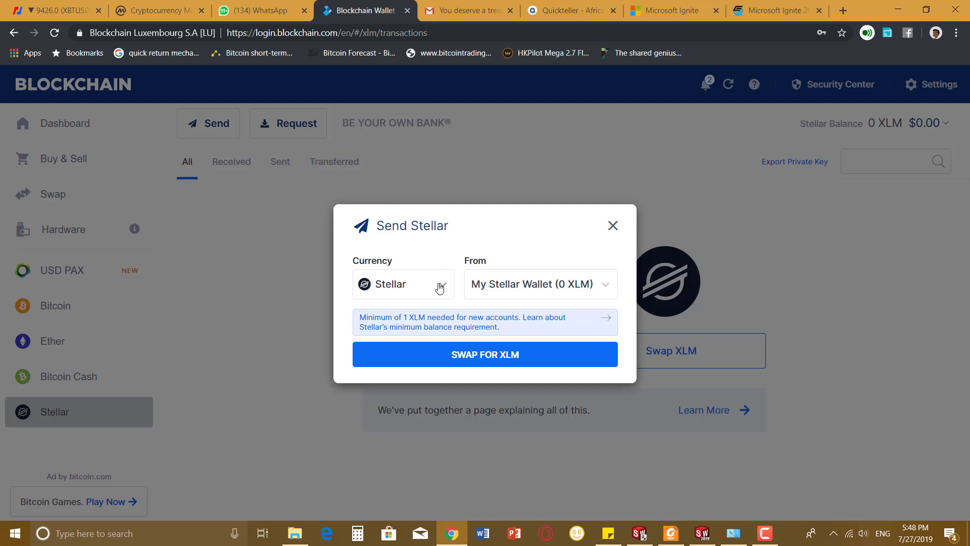
- Change the send currency to Bitcoin and move into the destination and USD amount fields
left_click(440, 288)
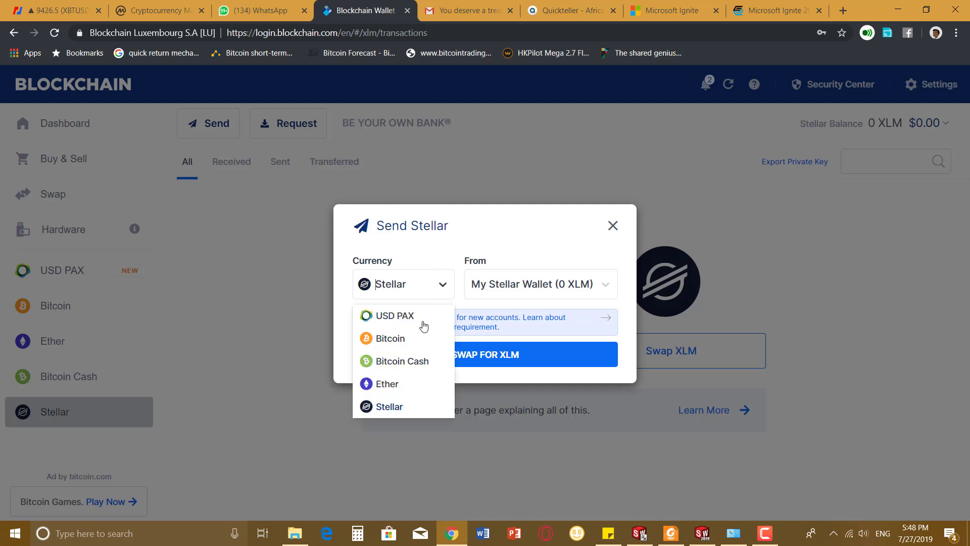
left_click(384, 340)
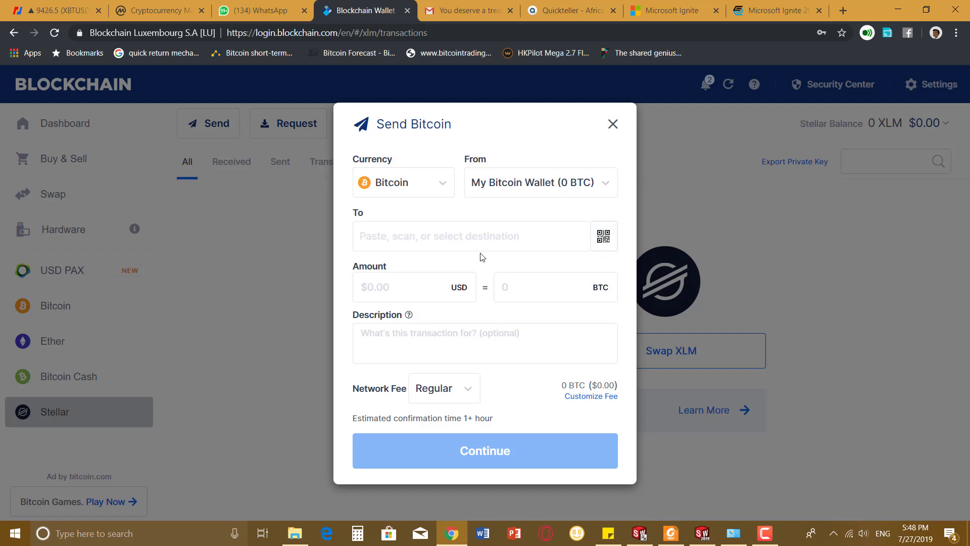
left_click(447, 240)
left_click(411, 287)
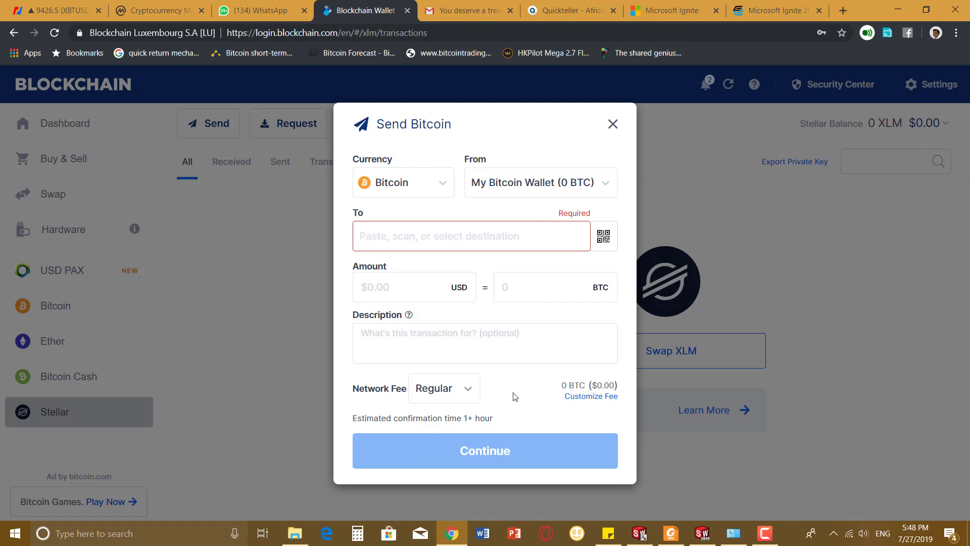
- Customize the Bitcoin network fee, replacing the default 3 with 1 sat/byte
left_click(586, 396)
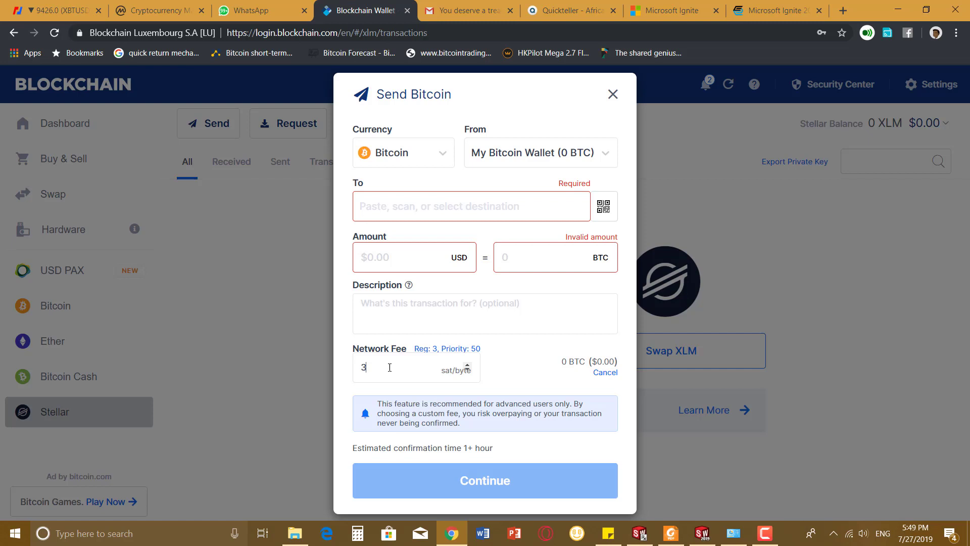
key("BackSpace")
type("1")
- Close the Bitcoin send form and open a Bitcoin receive request with its QR code
left_click(613, 94)
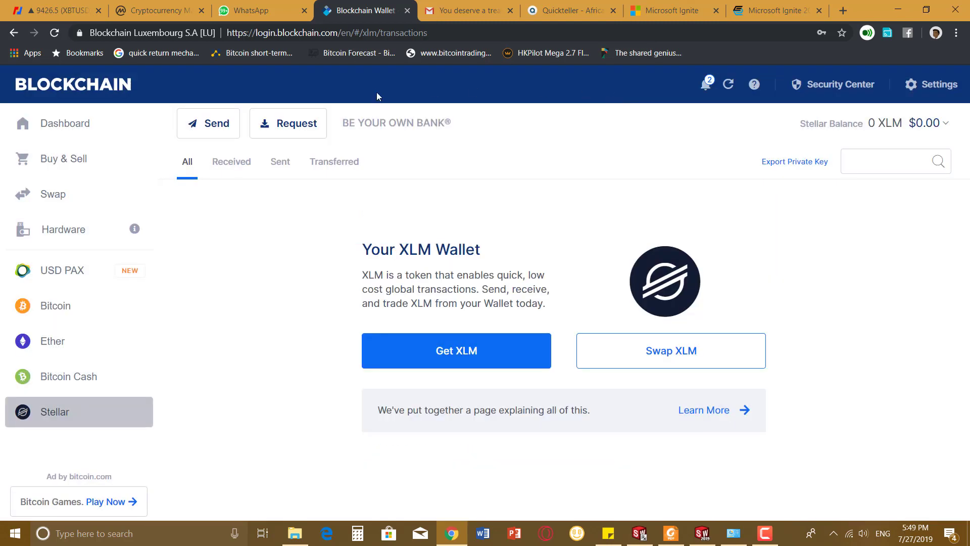
left_click(300, 125)
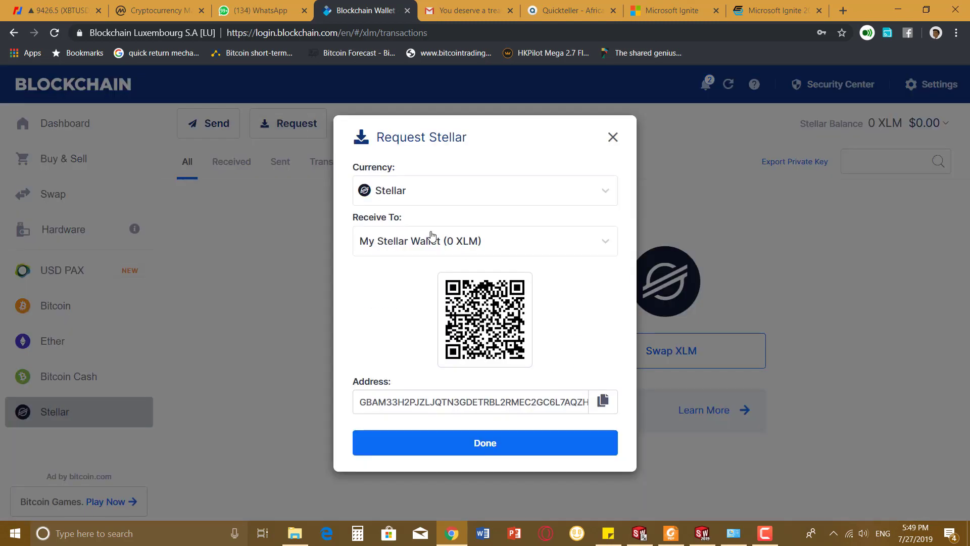
left_click(443, 198)
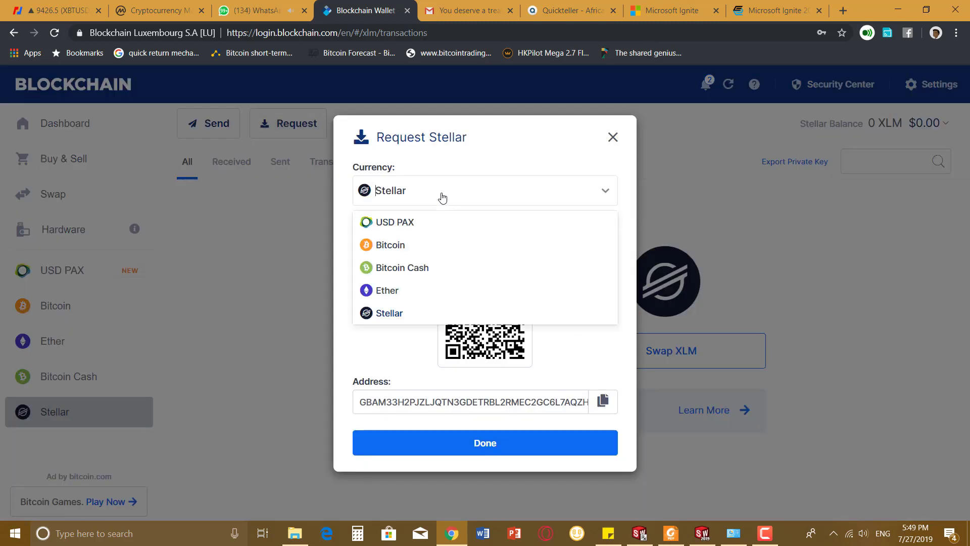
left_click(397, 251)
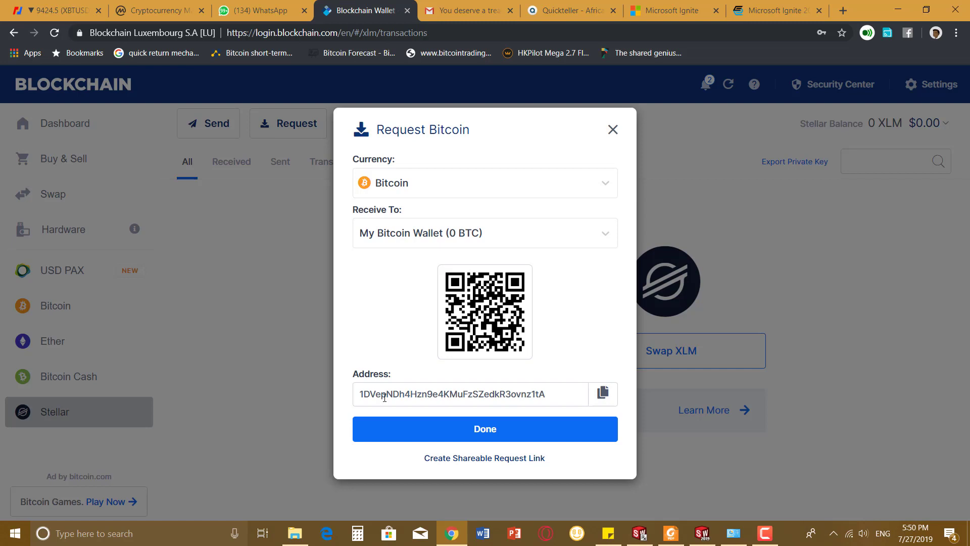
- Dismiss the Request Bitcoin dialog with Done, returning to the Stellar wallet page
left_click(461, 429)
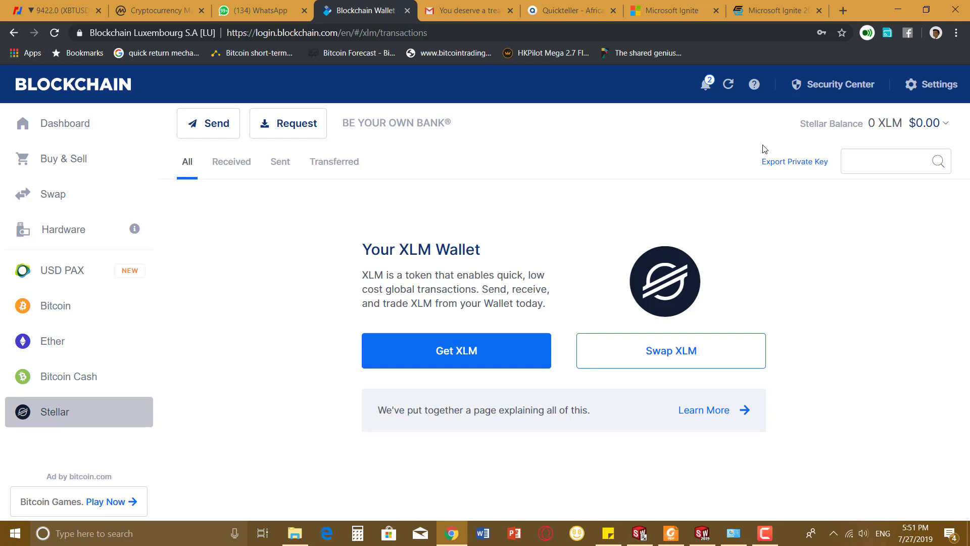
- Read through the What's New announcements from the bell, then close them
left_click(707, 84)
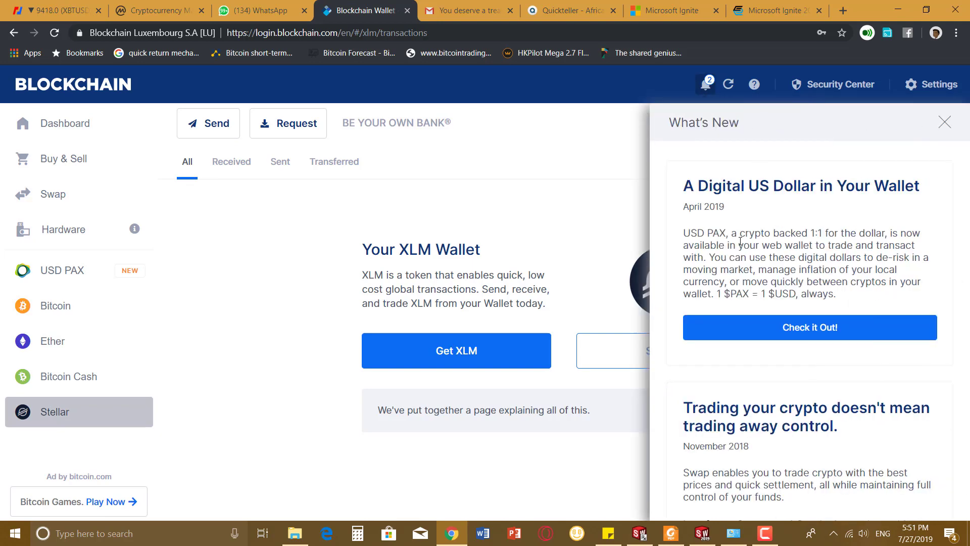
scroll(933, 164, "down", 3)
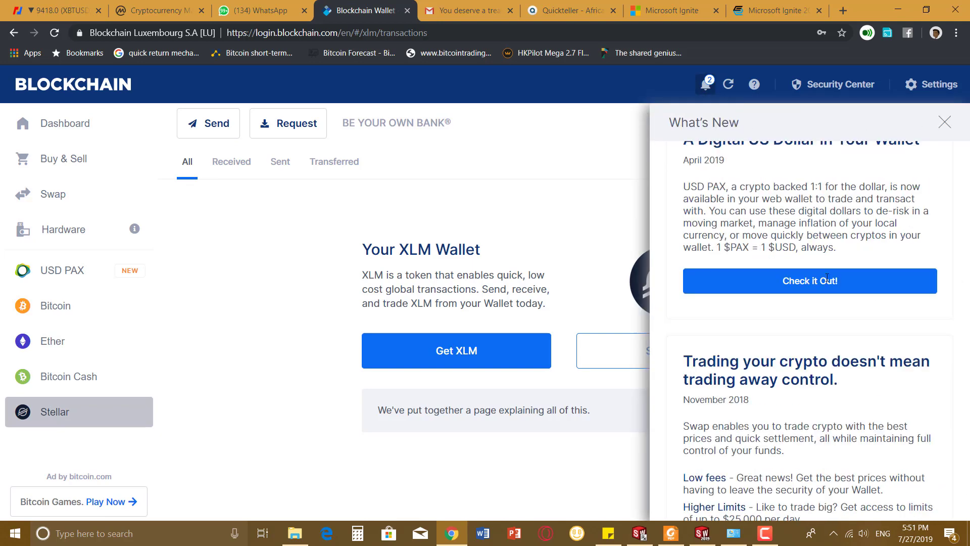
left_click(945, 122)
- Review the Security Center's Advanced options: Password, Second Password and Remember Two-Step Verification
left_click(849, 90)
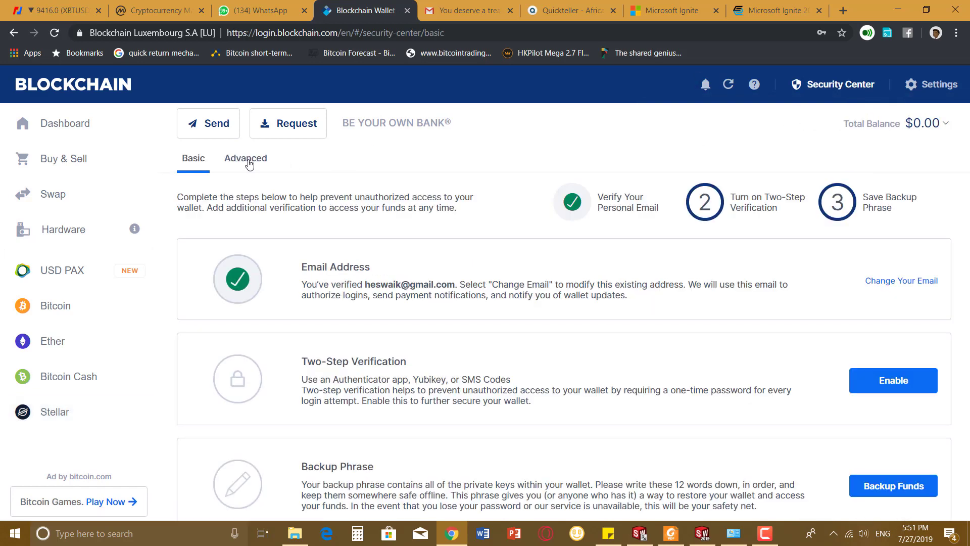
left_click(248, 163)
scroll(708, 378, "down", 1)
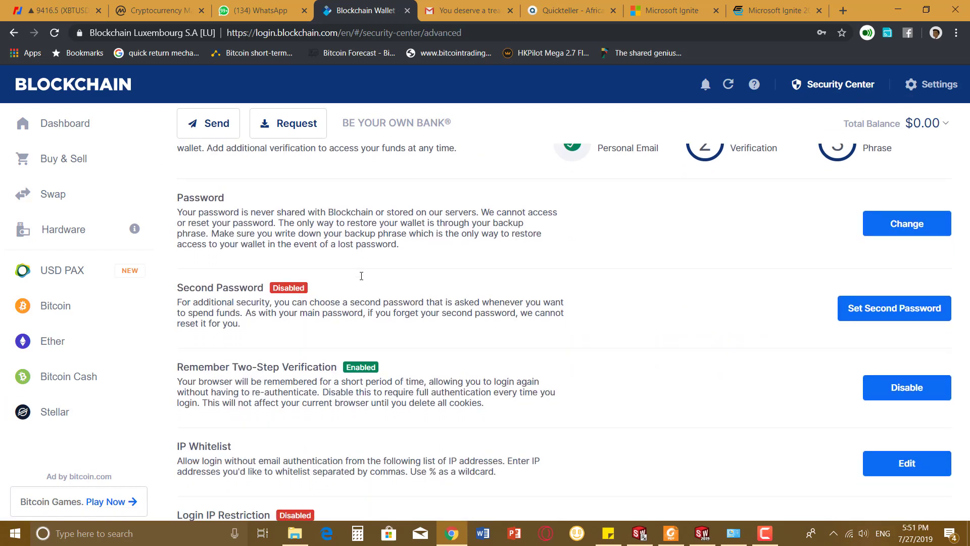
scroll(679, 394, "down", 5)
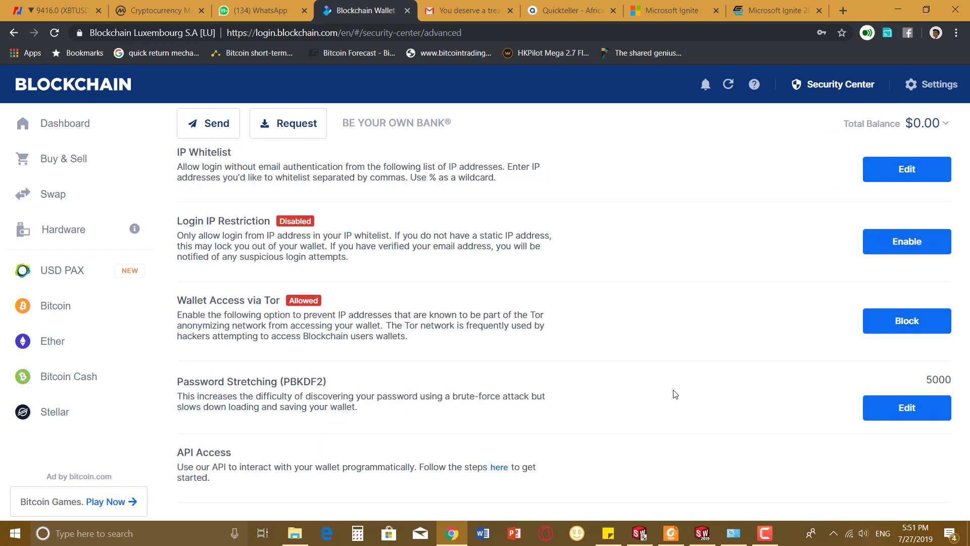
scroll(628, 381, "up", 1)
scroll(629, 381, "down", 1)
scroll(629, 381, "up", 2)
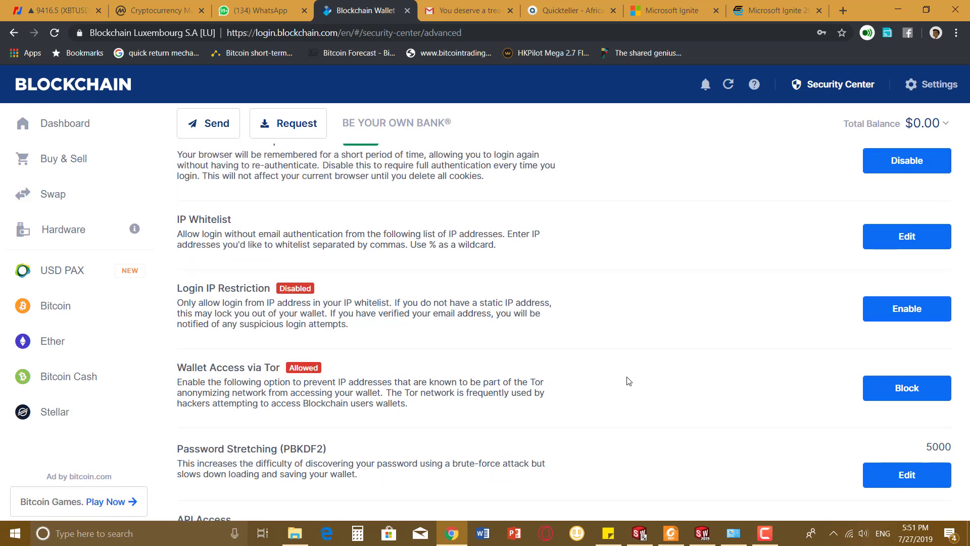
scroll(629, 381, "up", 1)
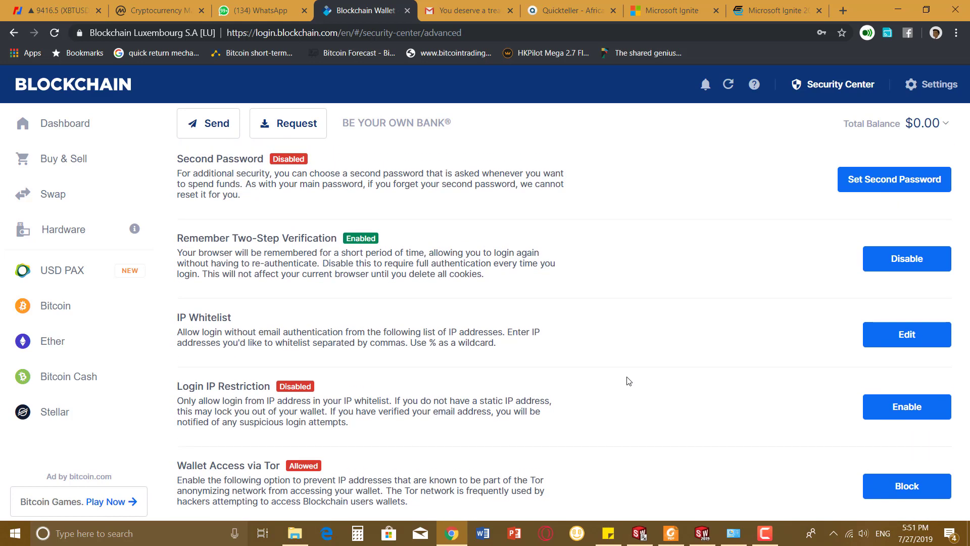
scroll(626, 392, "up", 2)
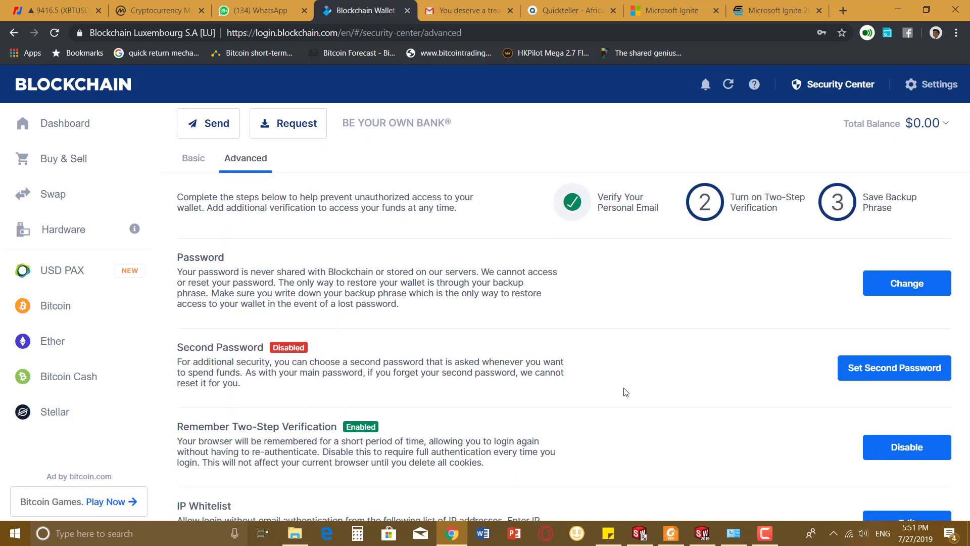
scroll(626, 392, "down", 1)
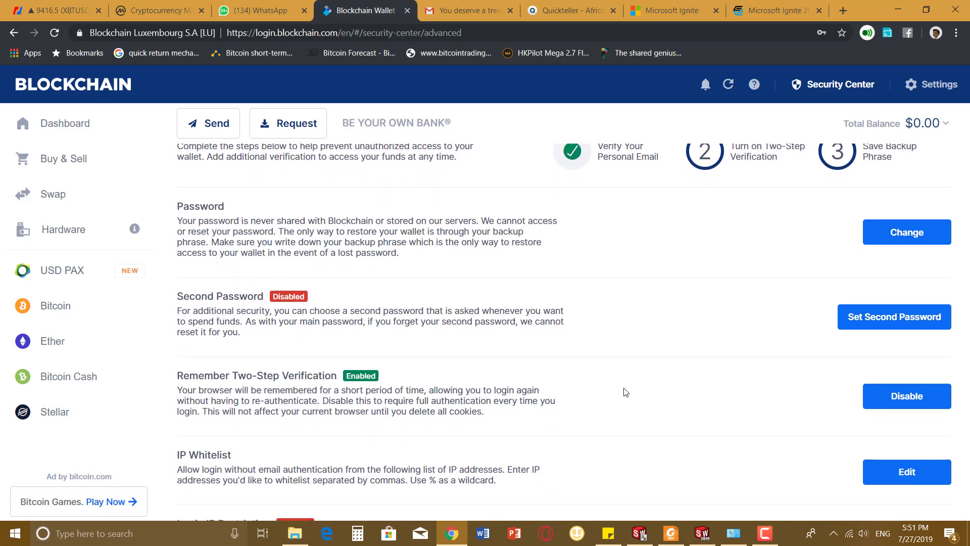
scroll(626, 392, "up", 1)
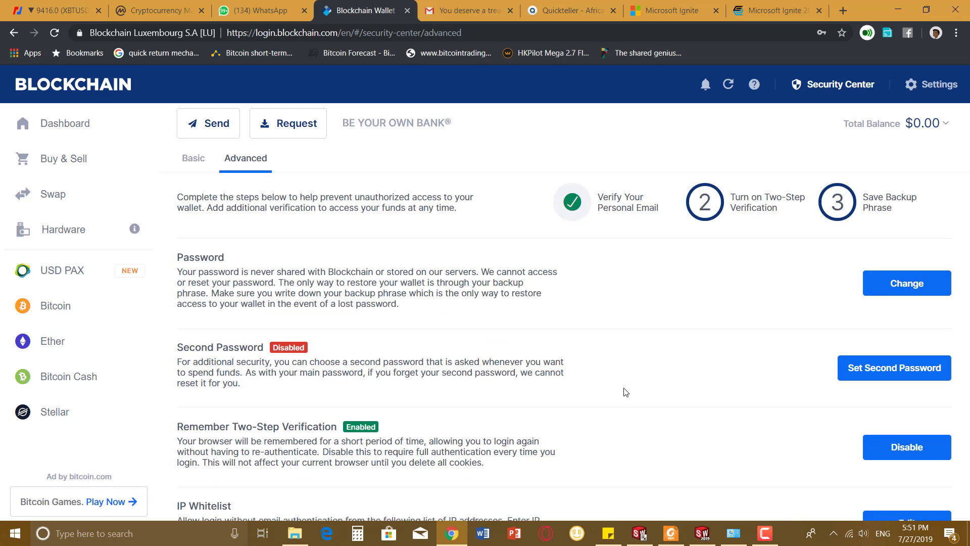
scroll(626, 393, "down", 5)
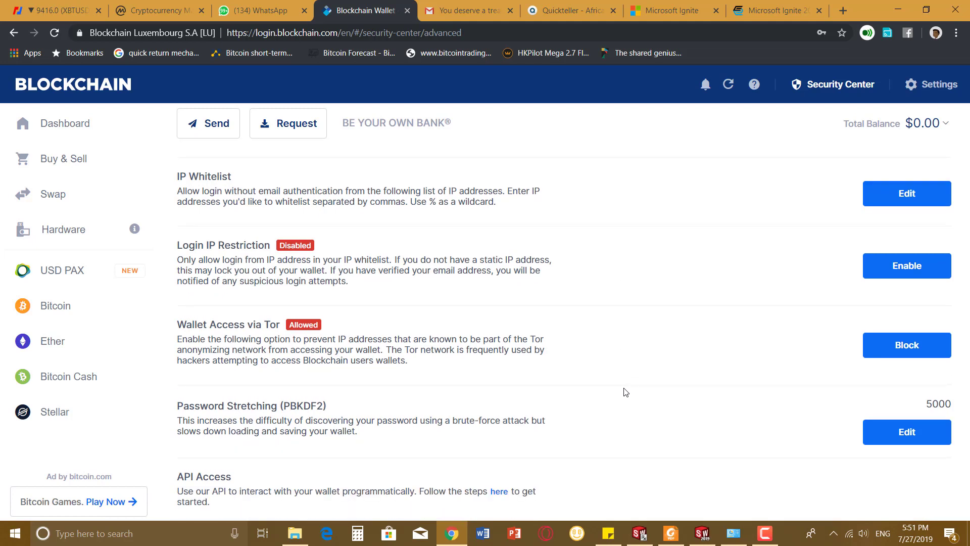
scroll(625, 392, "down", 1)
scroll(625, 392, "up", 6)
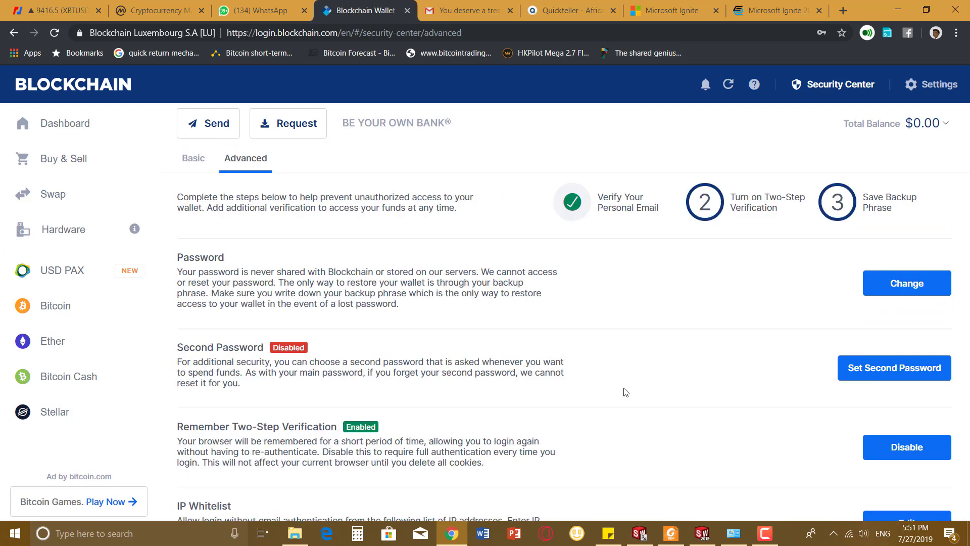
left_click(936, 87)
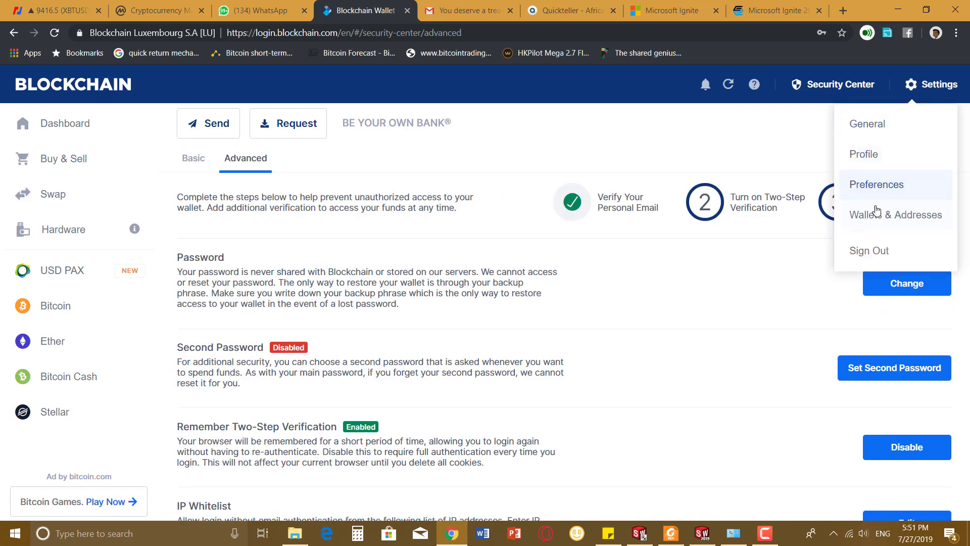
left_click(515, 328)
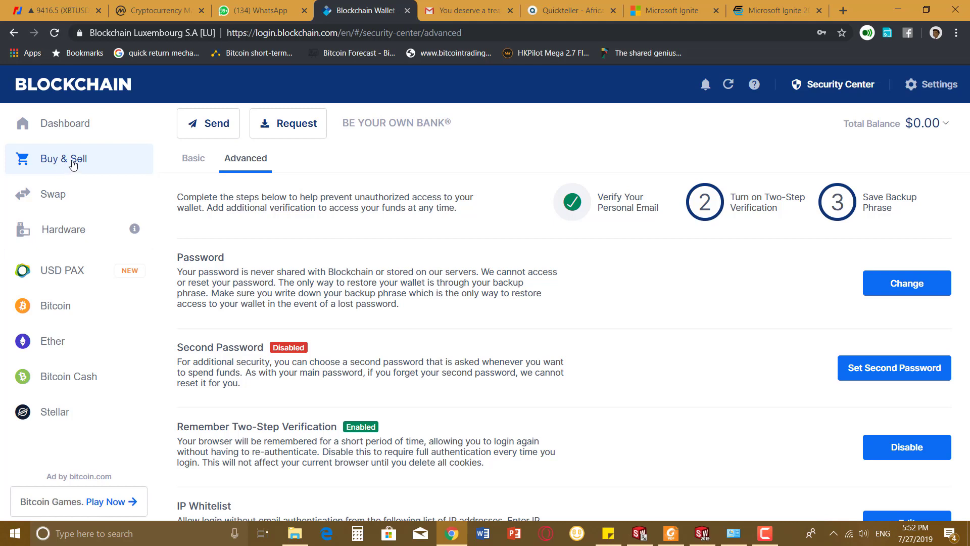
- Visit the Buy & Sell Bitcoin page, then the Hardware page about the Lockbox device
left_click(73, 163)
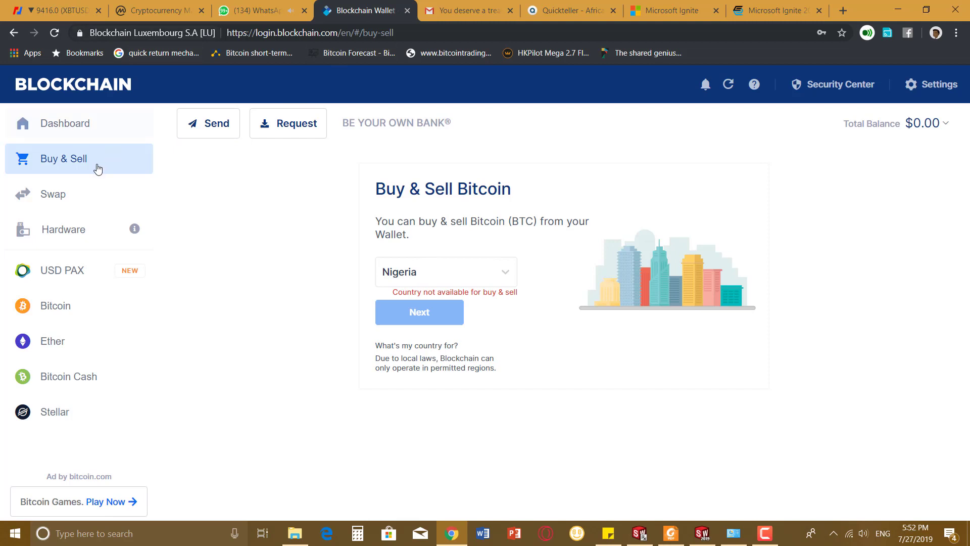
left_click(91, 231)
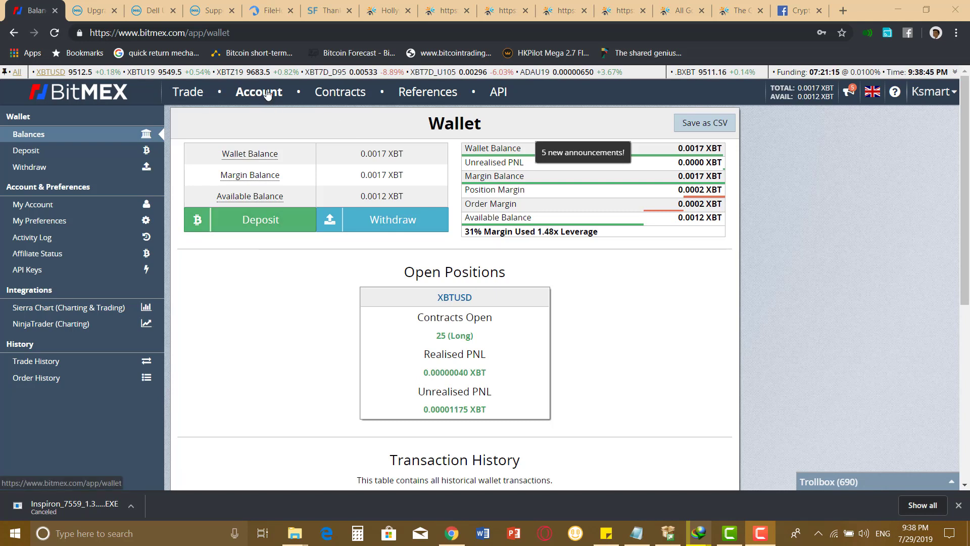
- Show the personal Bitcoin deposit address under Deposit and select its text for copying
left_click(262, 221)
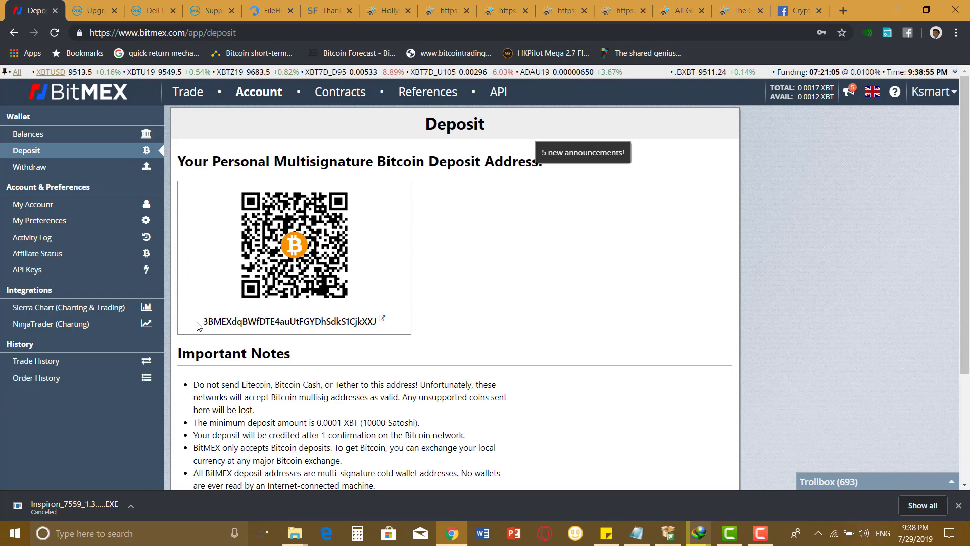
left_click_drag(202, 326, 370, 326)
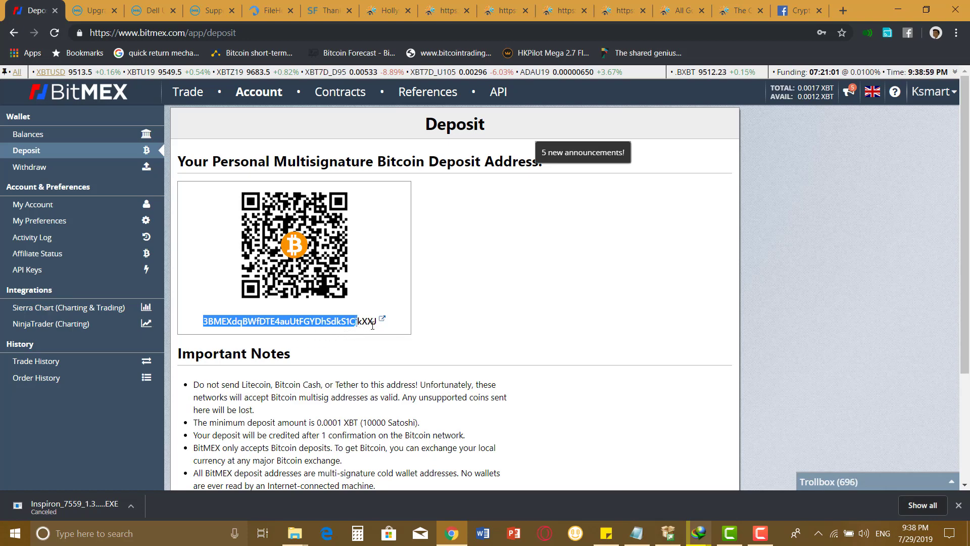